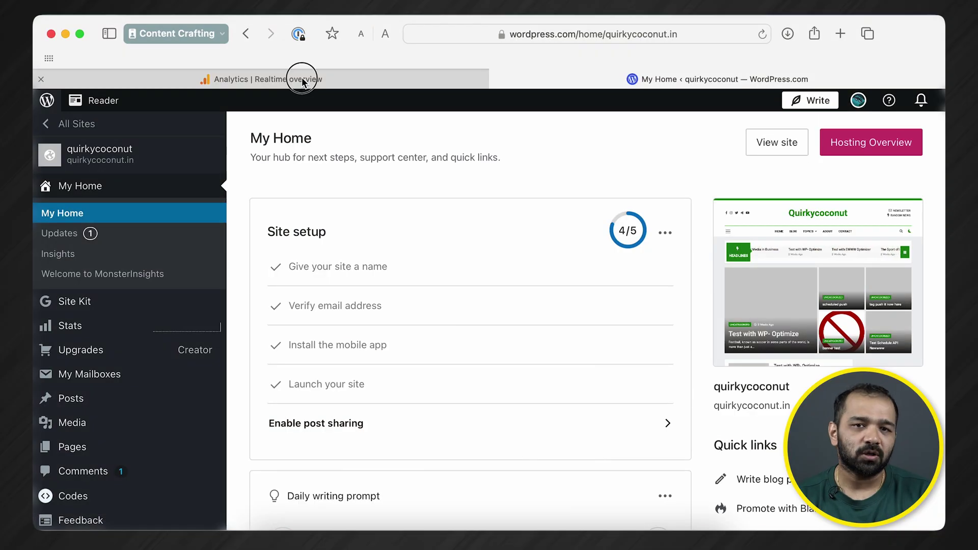
Switch to Google Analytics, open the property's Admin settings and scroll to the Data display card
click(301, 78)
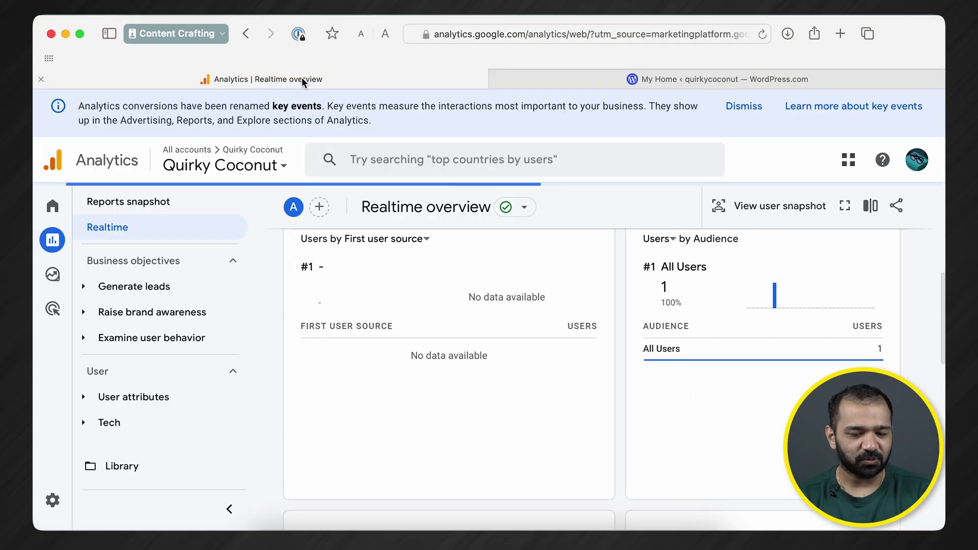
mouse_move(63, 511)
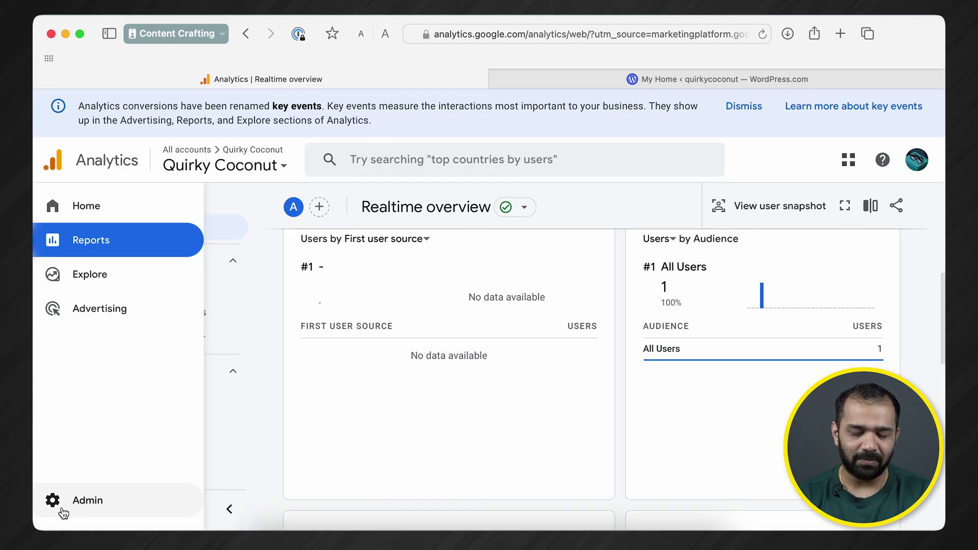
click(62, 512)
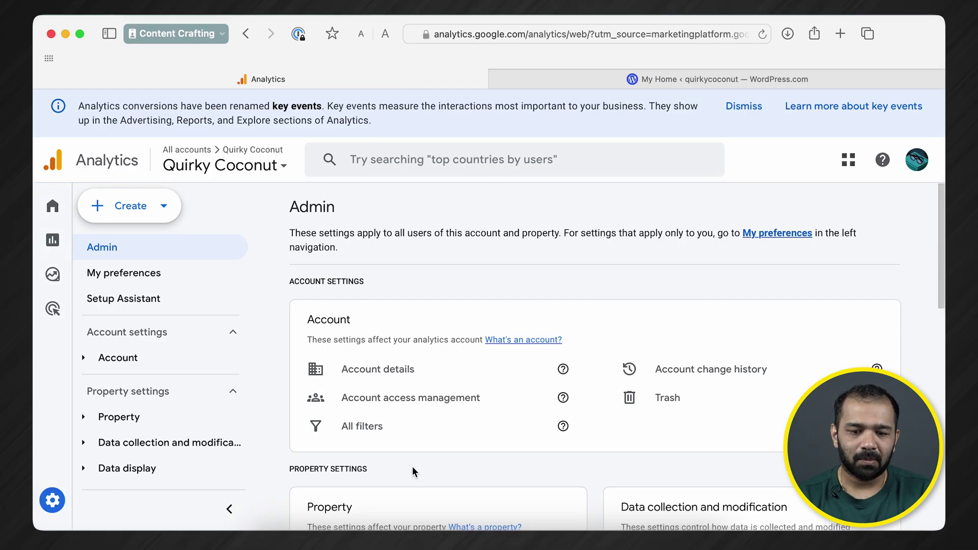
scroll(411, 469, down, 3)
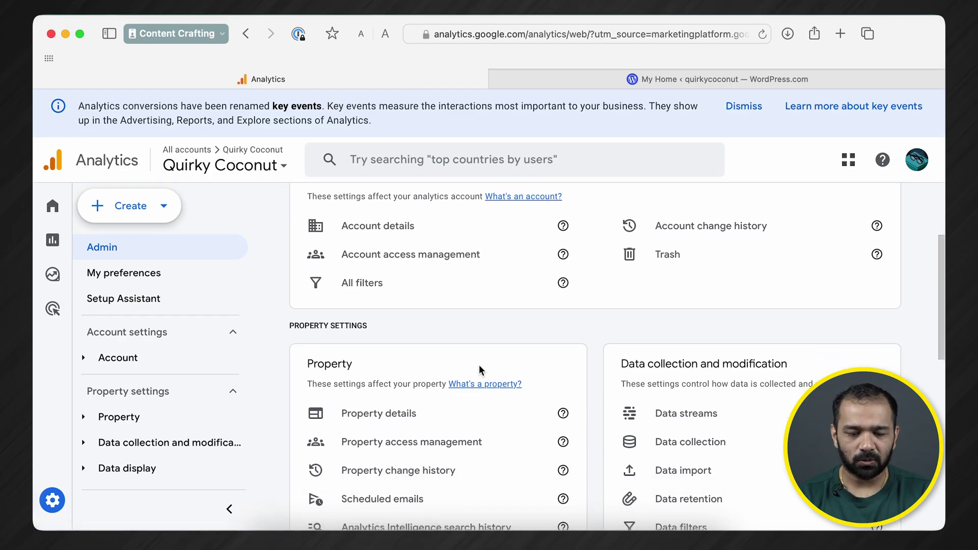
scroll(479, 365, down, 5)
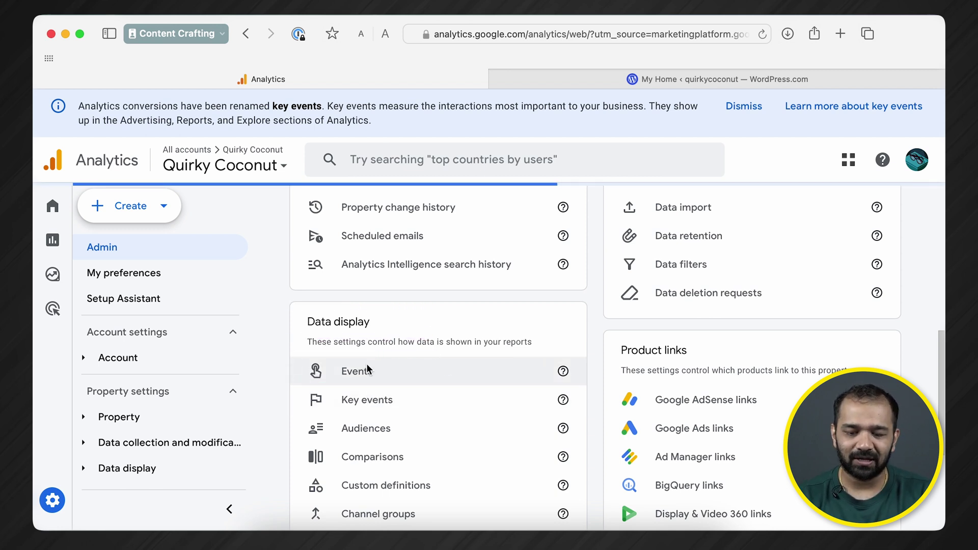
Open the Events list showing first_visit, page_view and session_start, then start a new browser tab
click(368, 370)
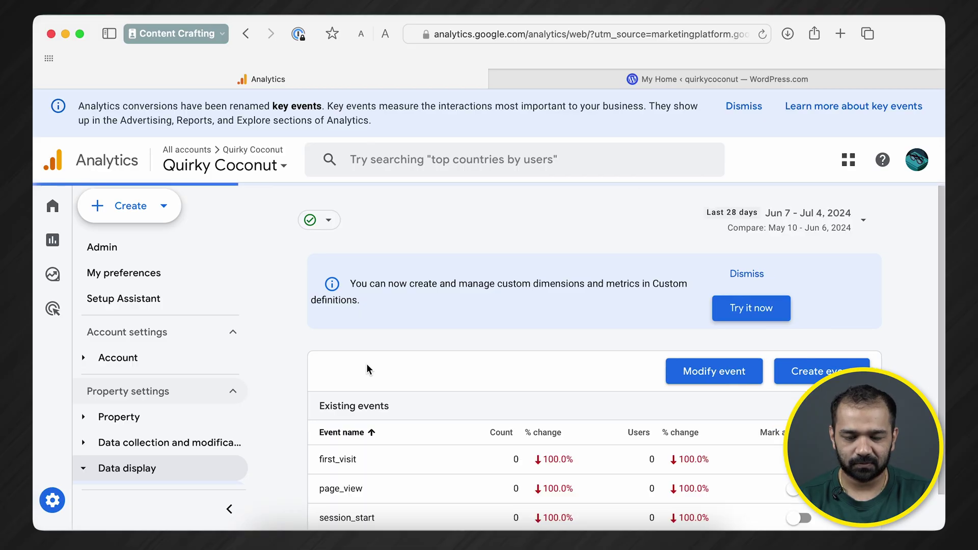
scroll(367, 364, down, 2)
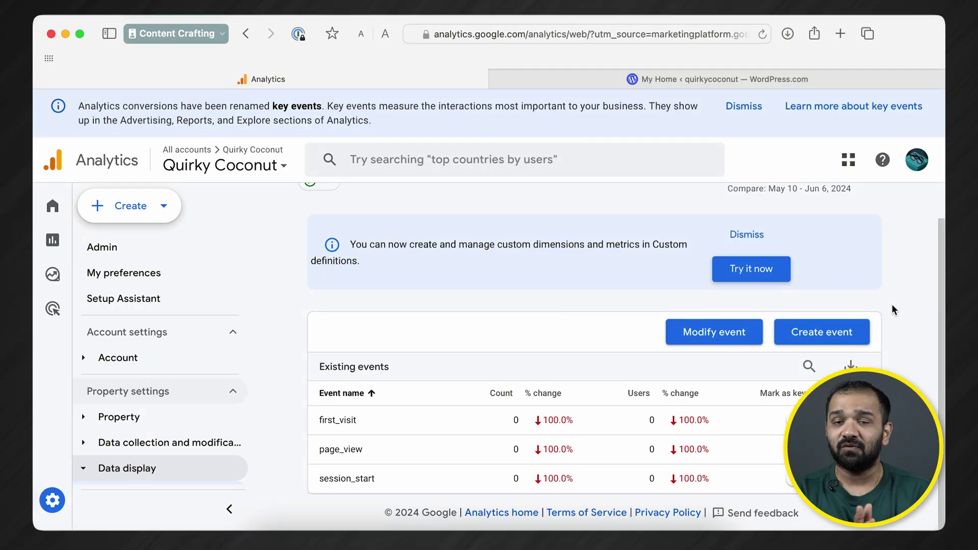
key(super+t)
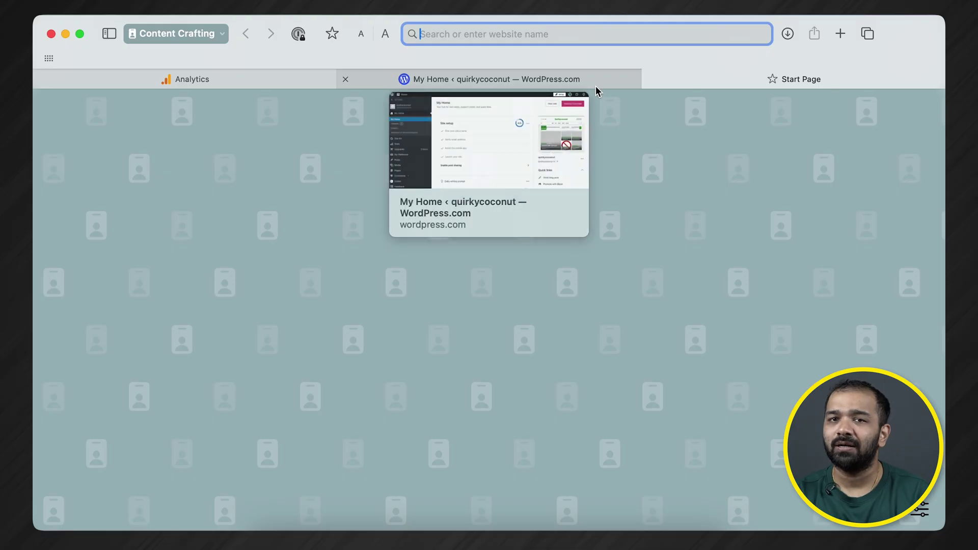
Load the quirkycoconut.in Thank You For Subscribing page, select its URL and return to Analytics
text(https://quirkycoconut.in/thank-you-for-subscribing/)
key(Return)
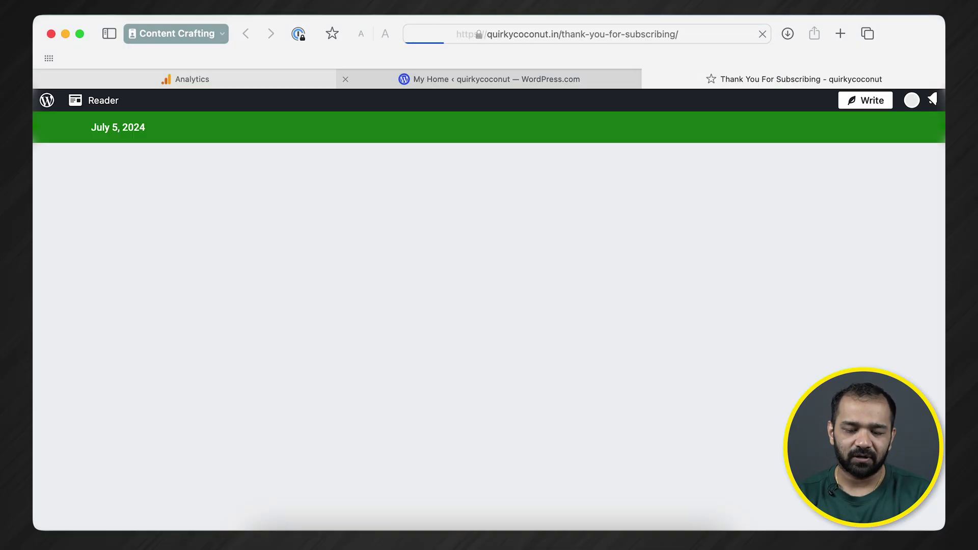
scroll(424, 195, down, 5)
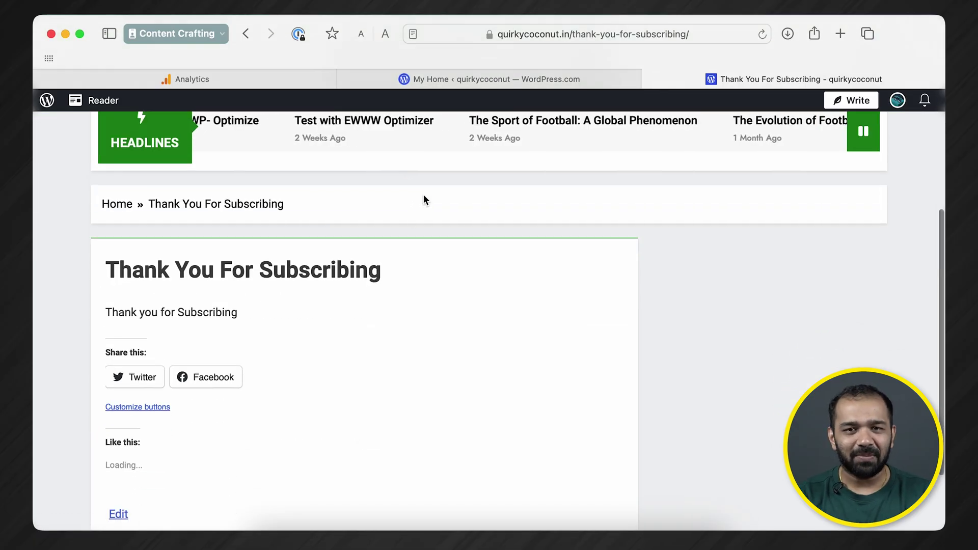
scroll(193, 350, down, 3)
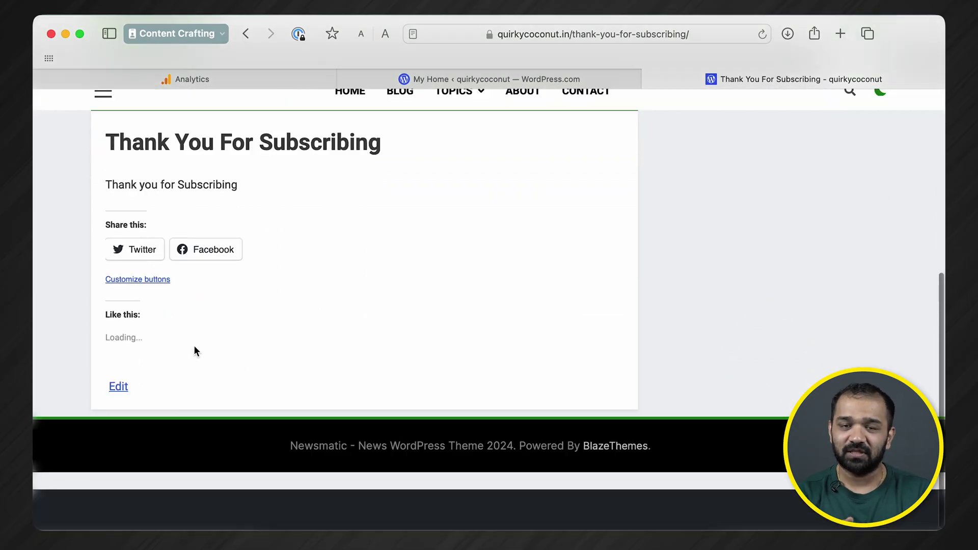
scroll(194, 349, up, 5)
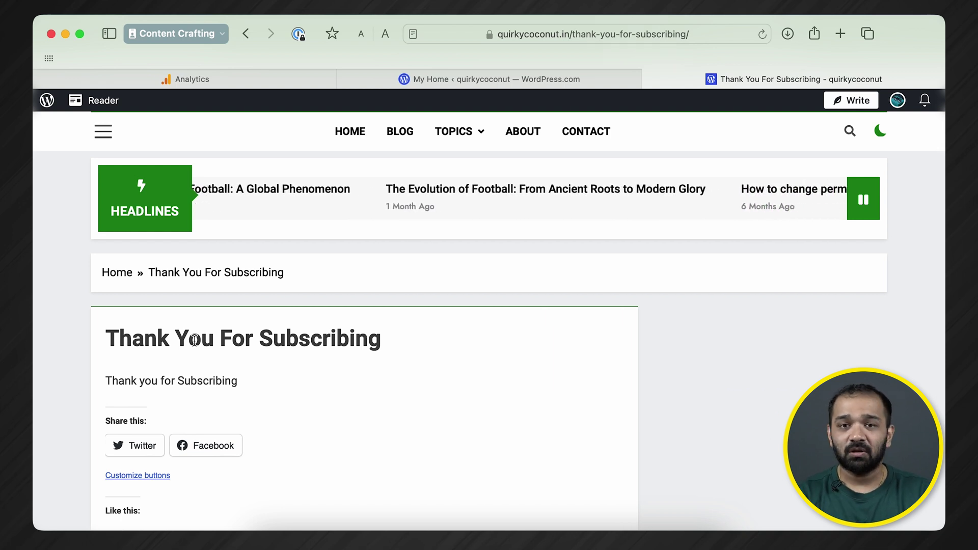
click(528, 35)
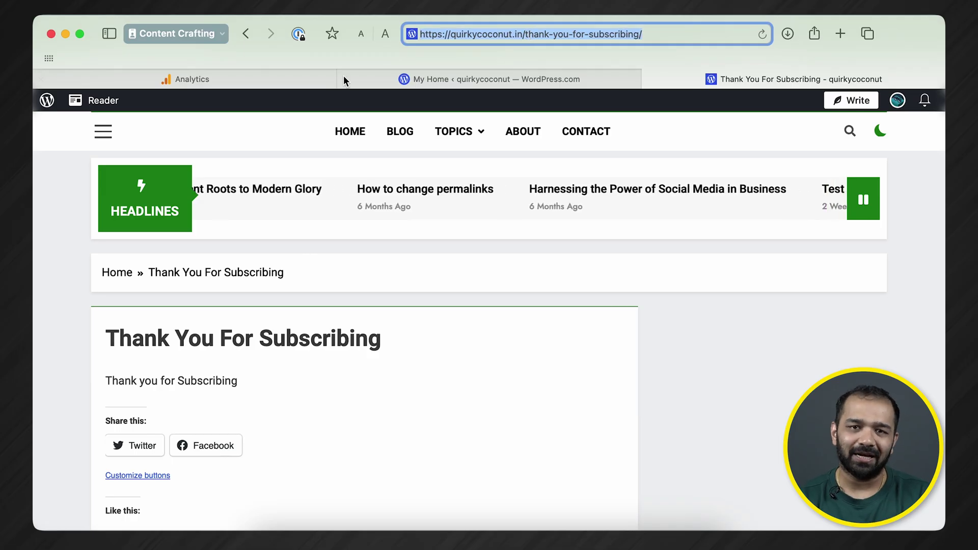
click(227, 78)
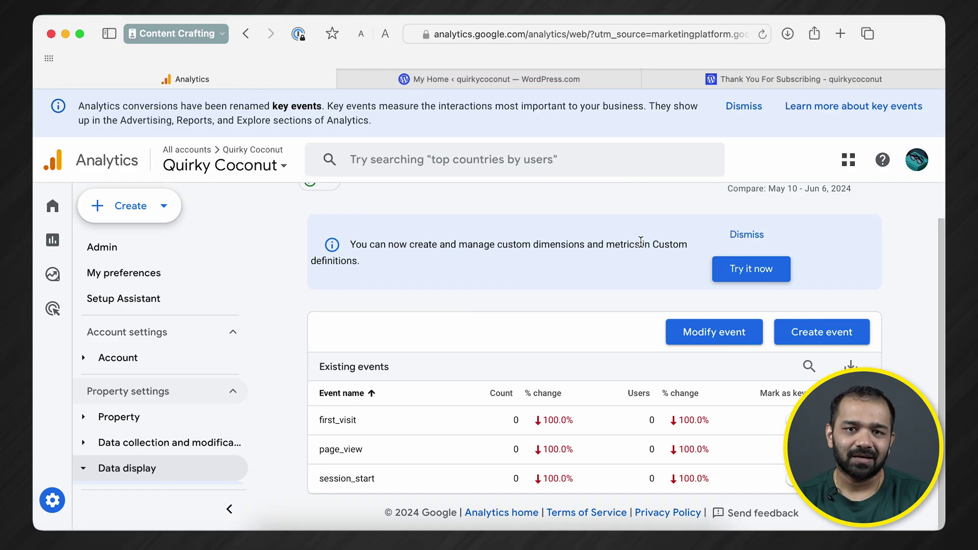
Create a new custom event and name it 'subscirptions'
click(821, 332)
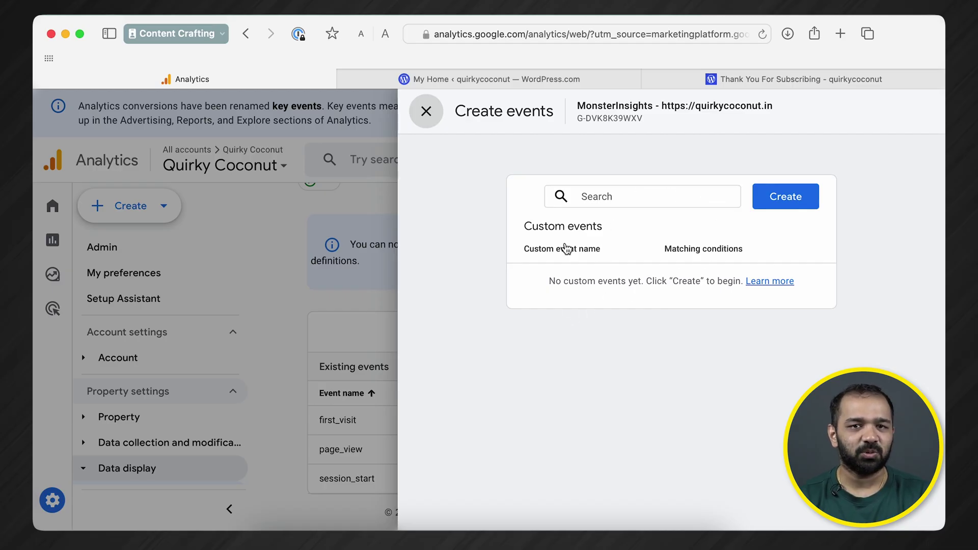
click(798, 204)
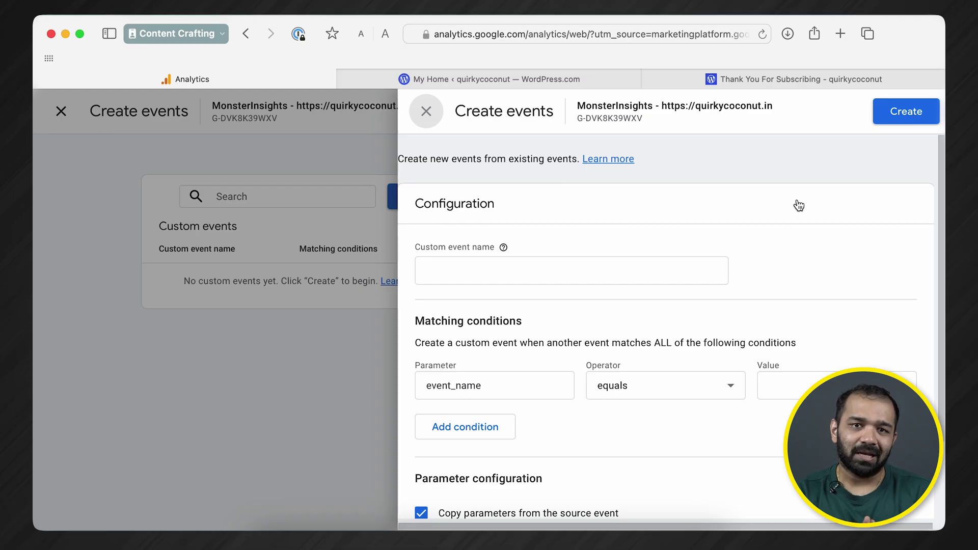
click(482, 272)
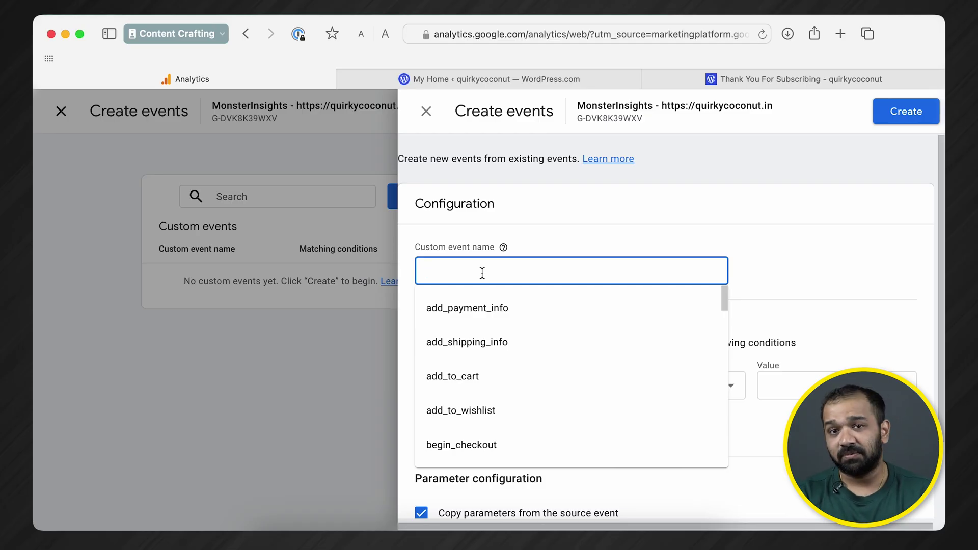
text(subc)
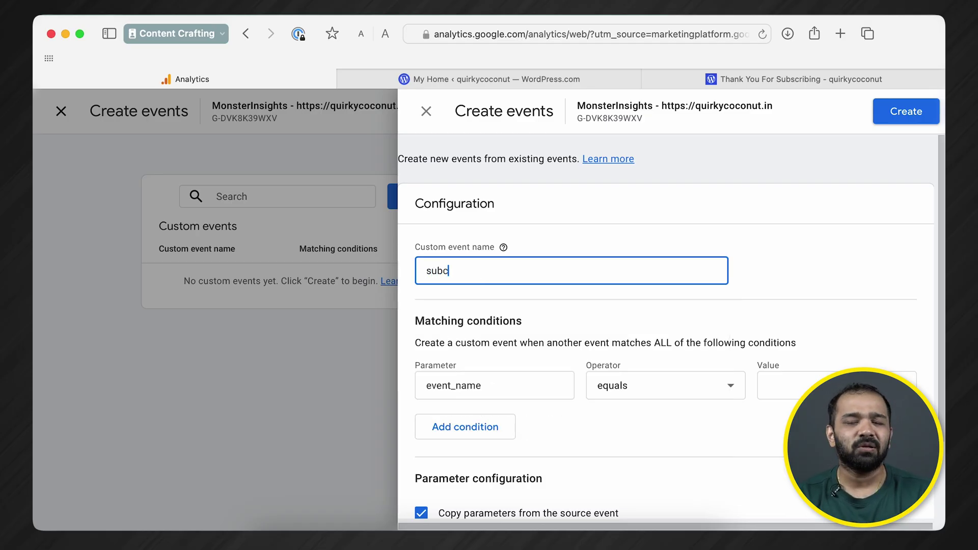
key(BackSpace)
text(scirption)
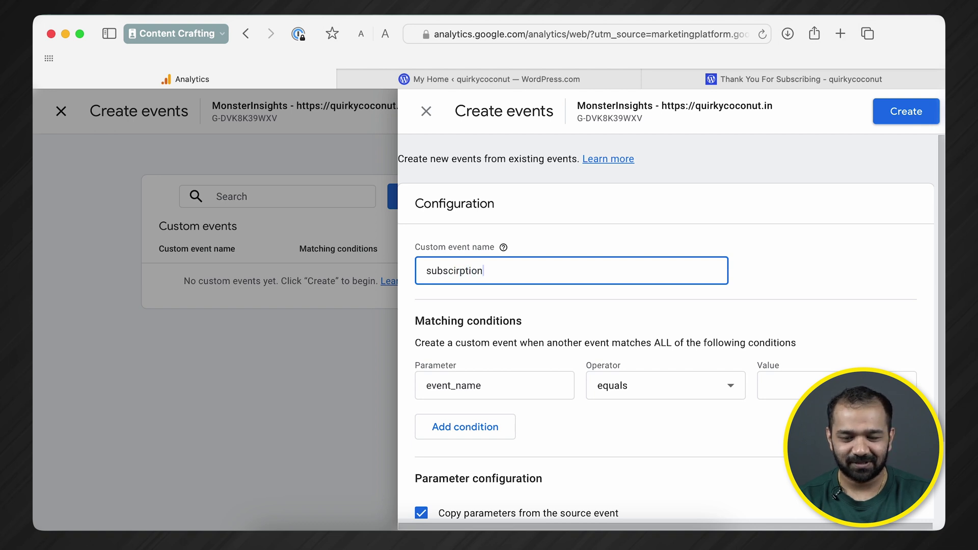
text(s)
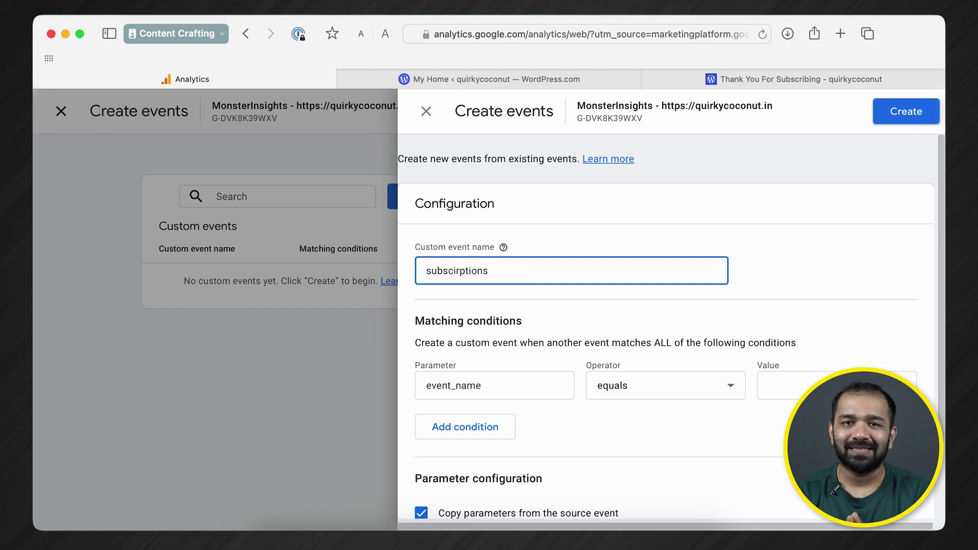
Clear the default event_name parameter from the first matching condition, leaving it empty
click(497, 386)
click(519, 386)
key(BackSpace)
key(BackSpace)
key(BackSpace)
key(BackSpace)
key(BackSpace)
key(BackSpace)
key(BackSpace)
key(BackSpace)
key(BackSpace)
key(BackSpace)
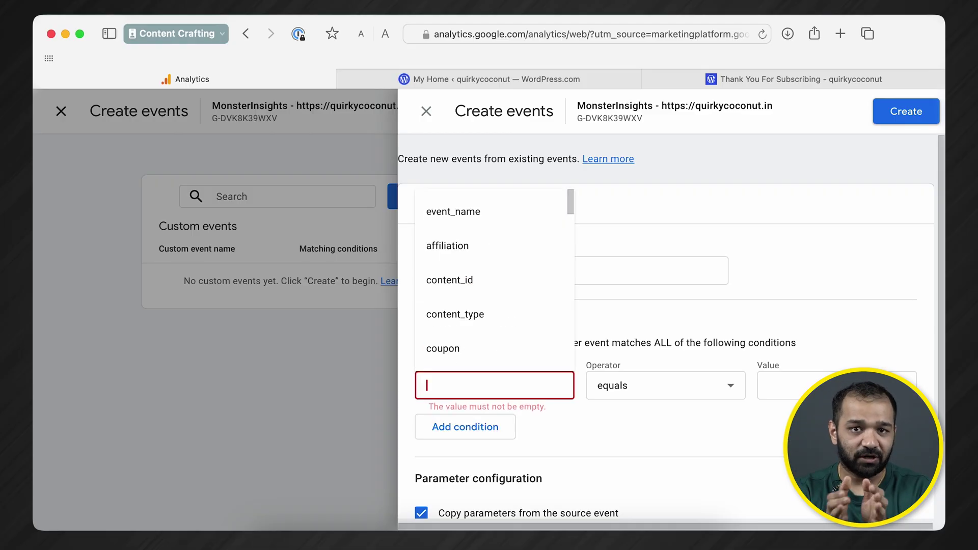
click(808, 339)
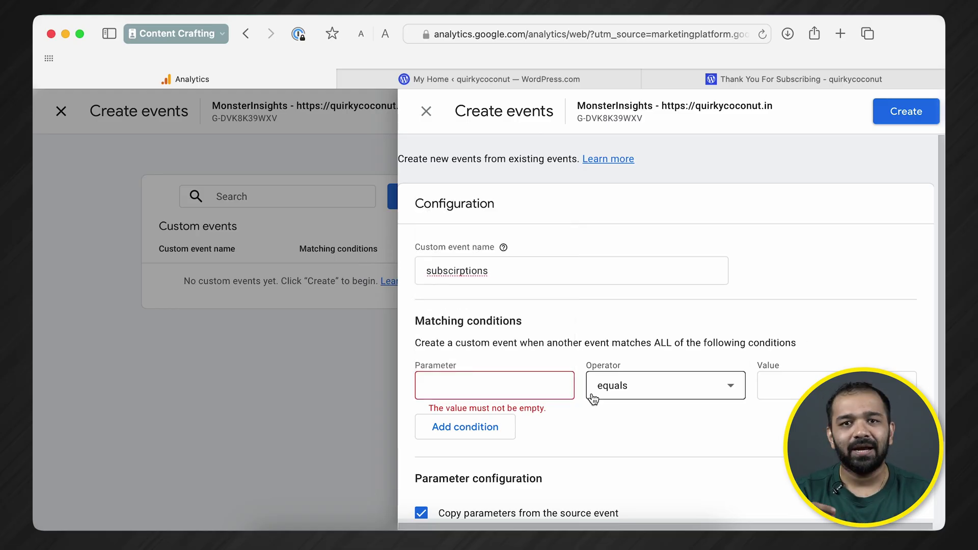
scroll(590, 397, down, 1)
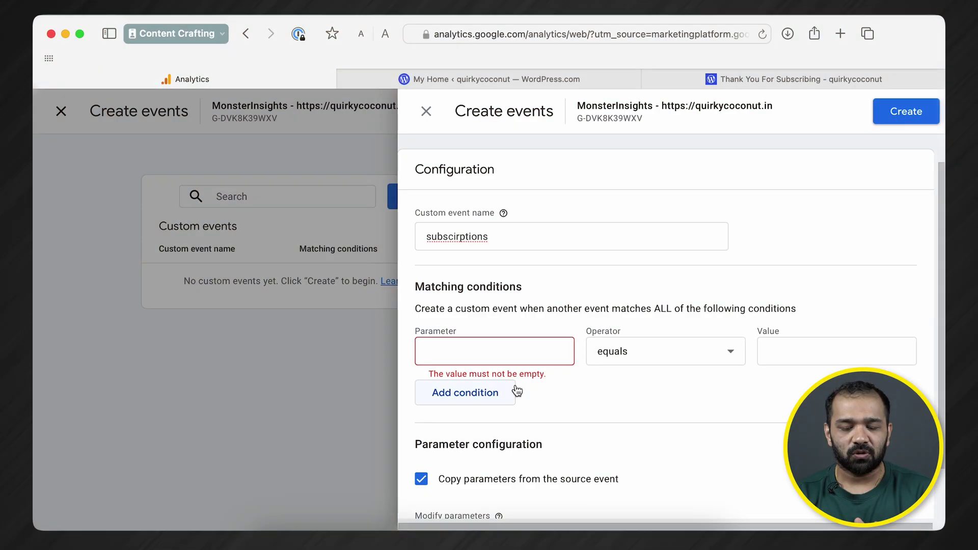
click(480, 344)
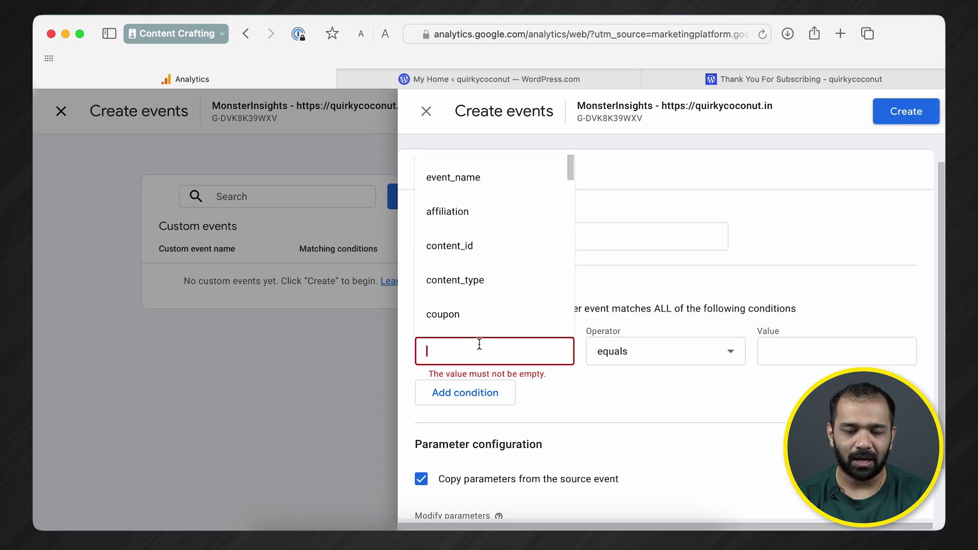
Set the condition to page_location equals the quirkycoconut.in/thank-you-for-subscribing/ URL
text(page_)
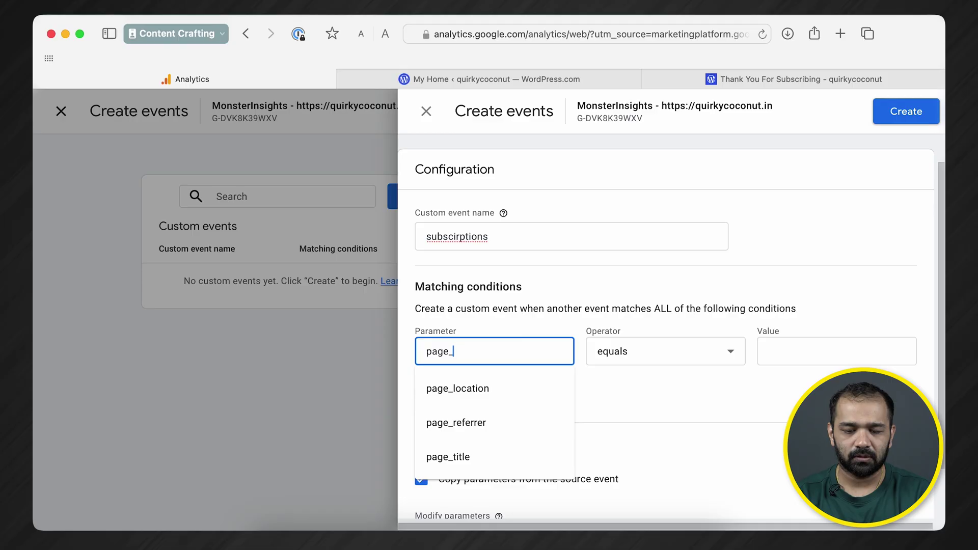
click(493, 401)
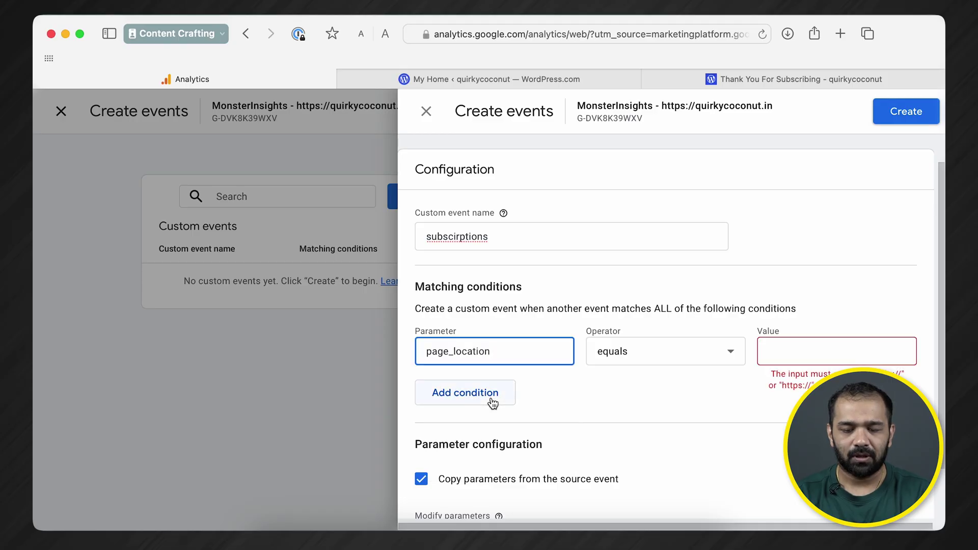
drag(769, 374, 841, 392)
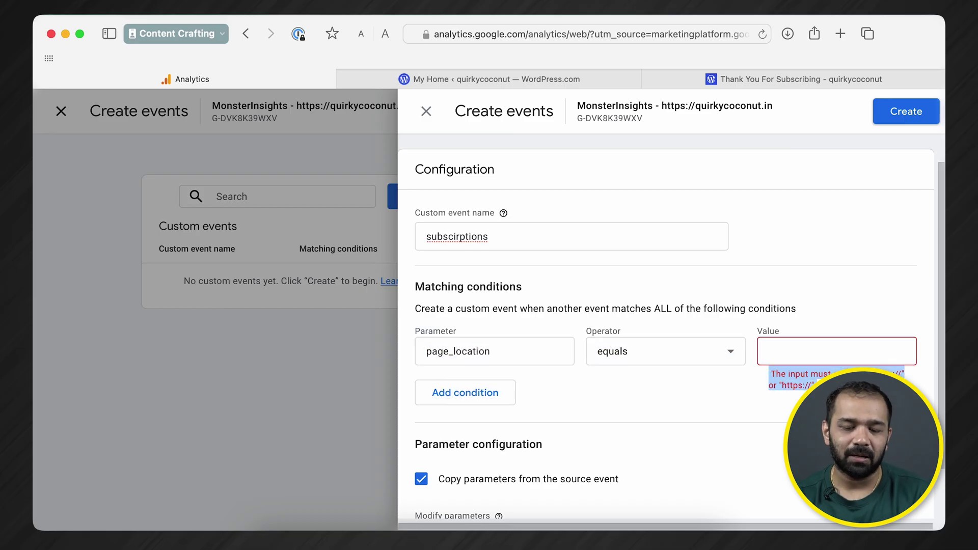
click(802, 347)
key(super+v)
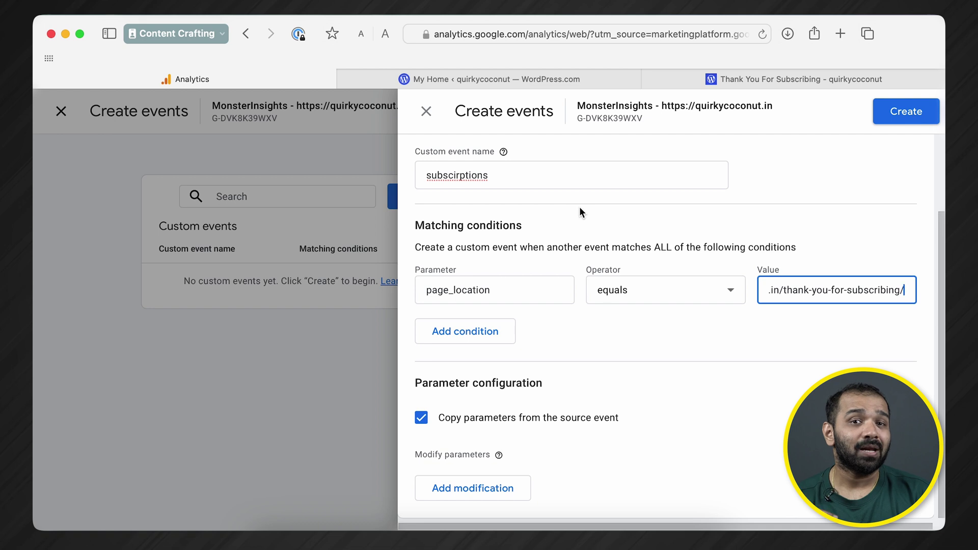
click(519, 294)
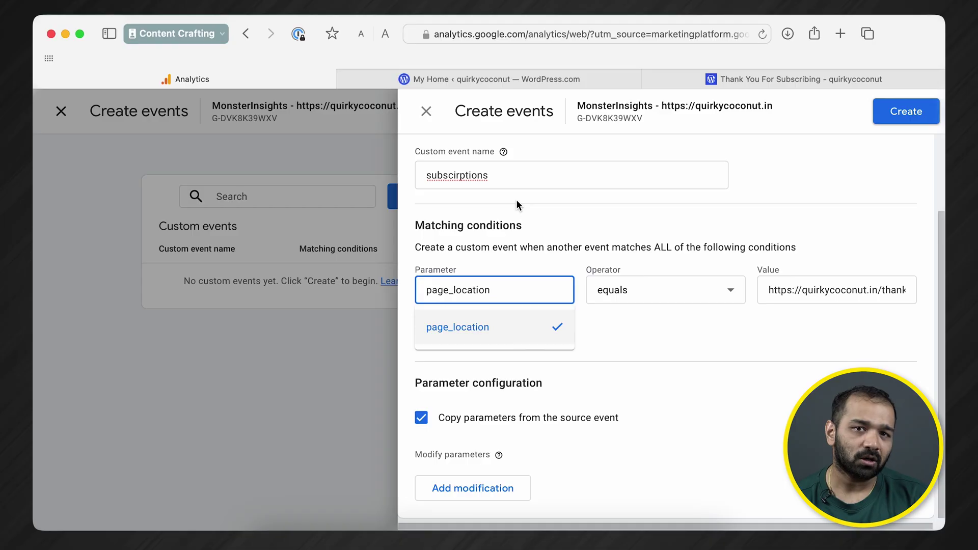
click(510, 286)
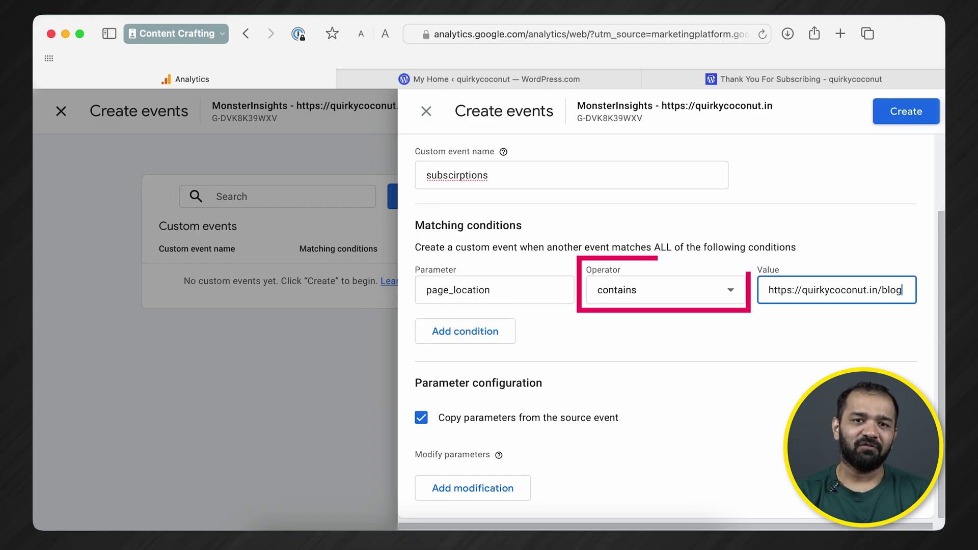
click(621, 298)
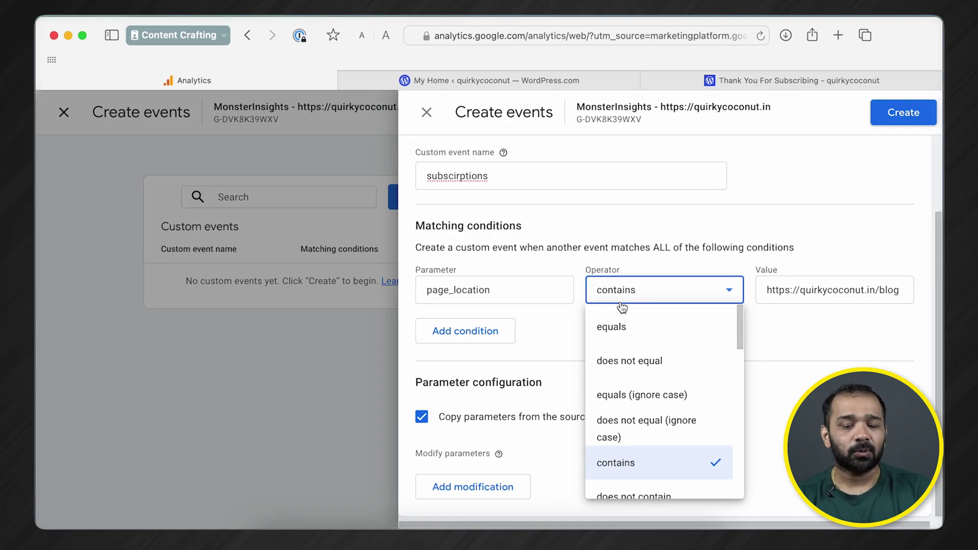
scroll(653, 400, down, 3)
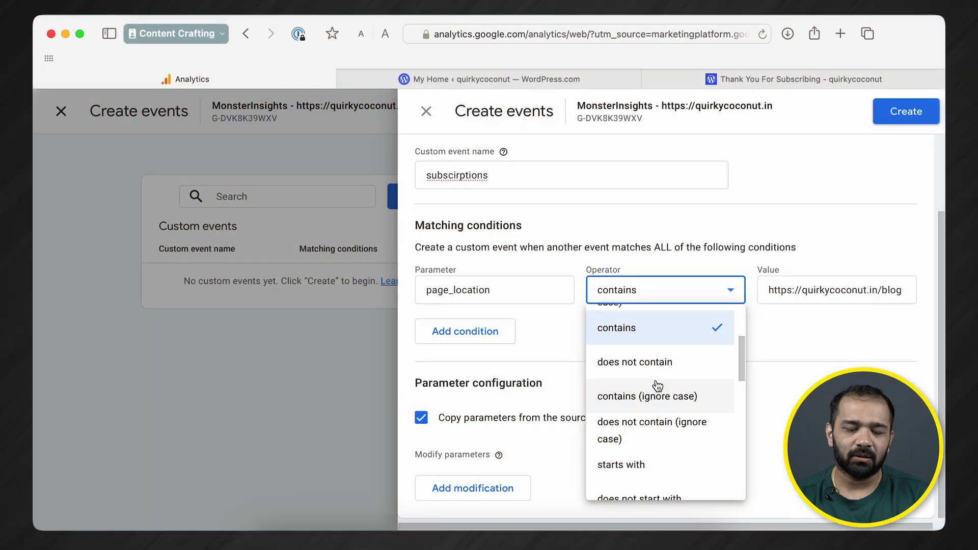
scroll(657, 376, up, 3)
click(633, 331)
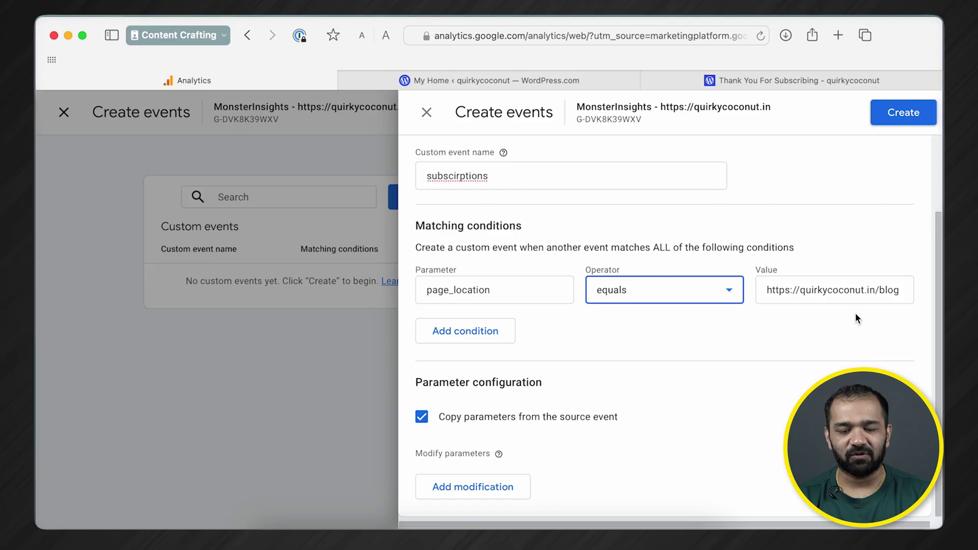
click(854, 289)
key(super+a)
key(BackSpace)
key(super+v)
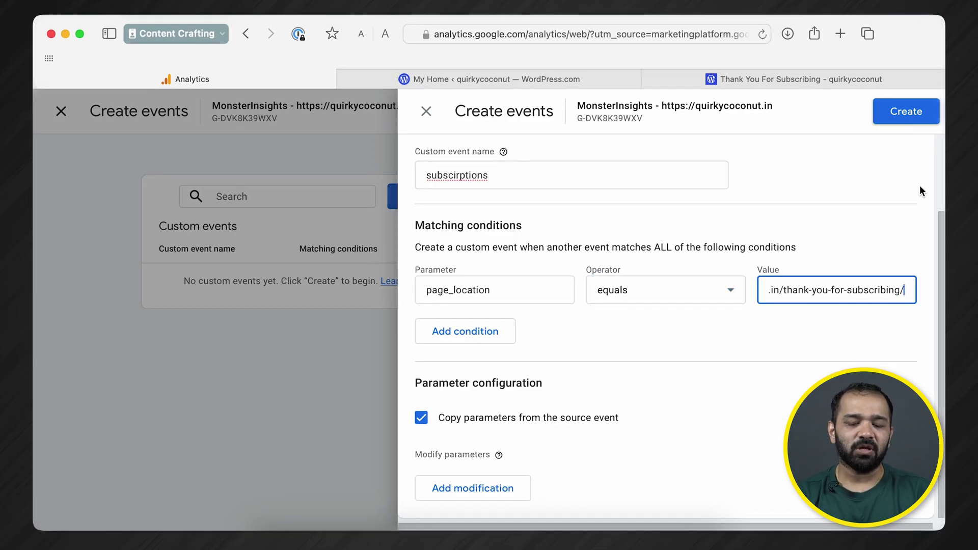
click(907, 112)
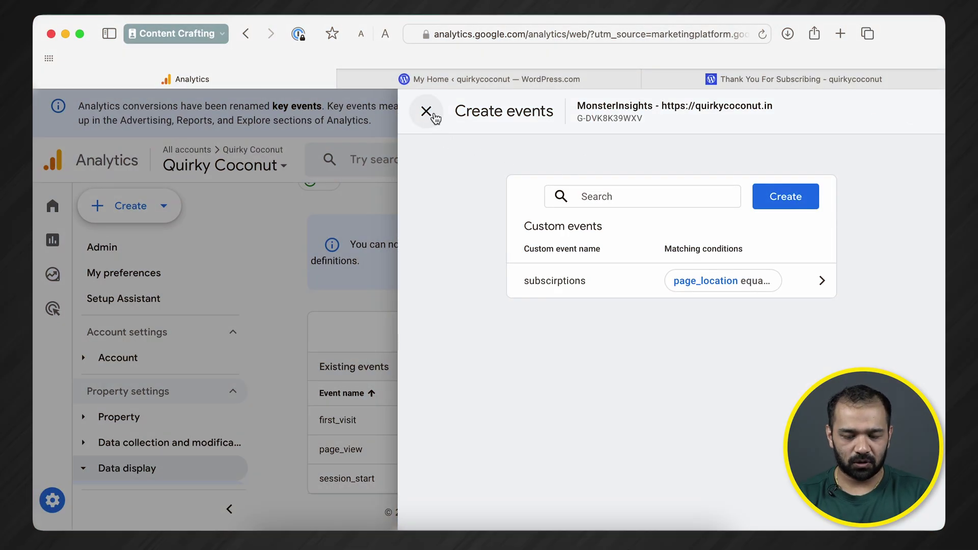
Close the custom events panel and go to the Explorations section
click(435, 117)
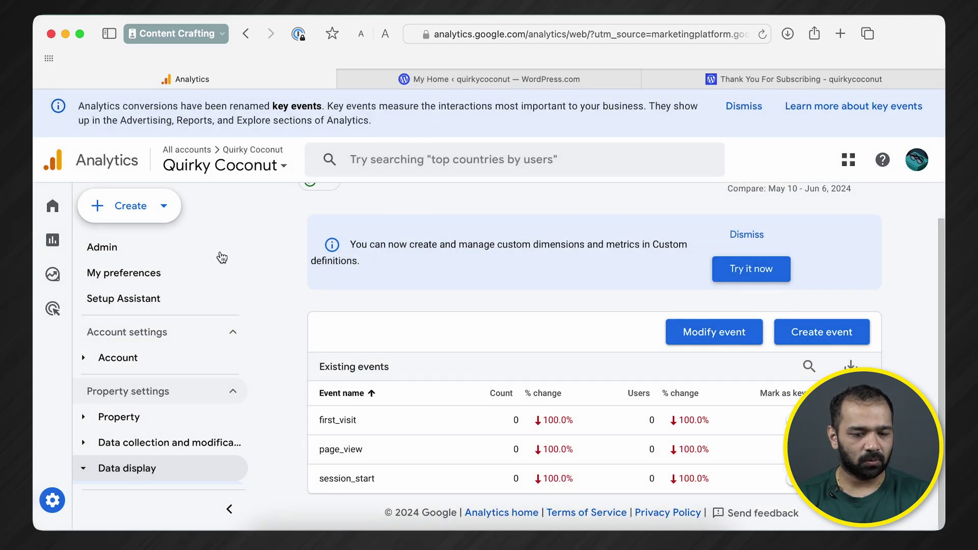
click(52, 275)
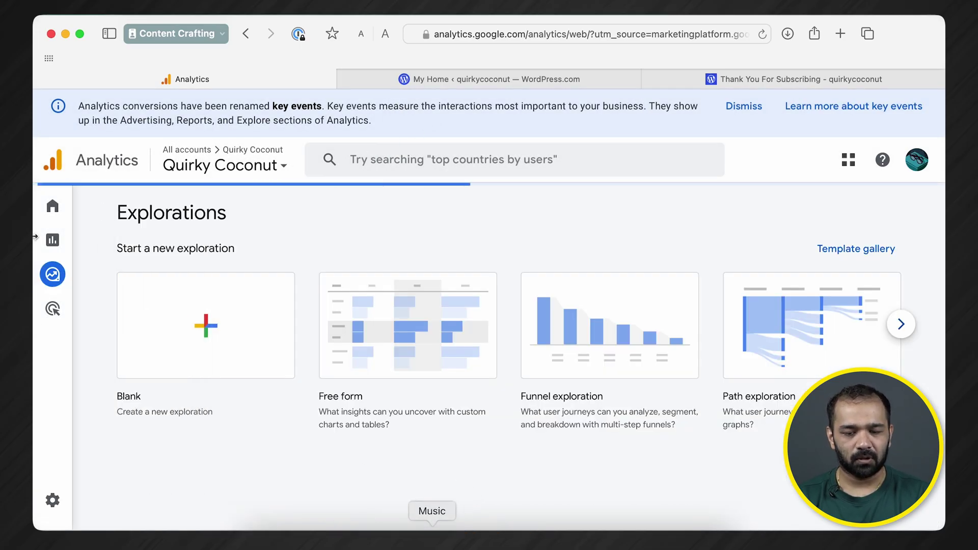
Open the Realtime report and scroll to the Event count by Event name card for subscirptions
click(52, 249)
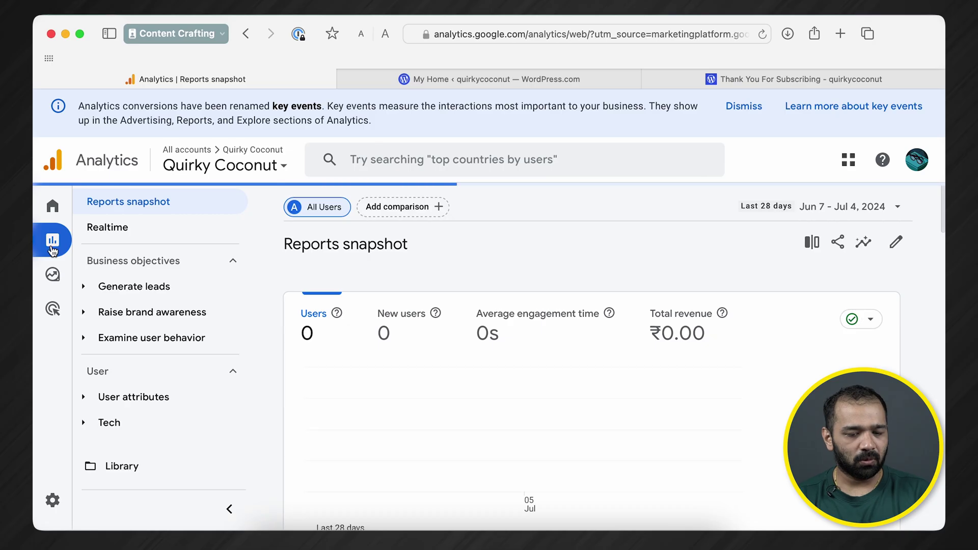
click(109, 227)
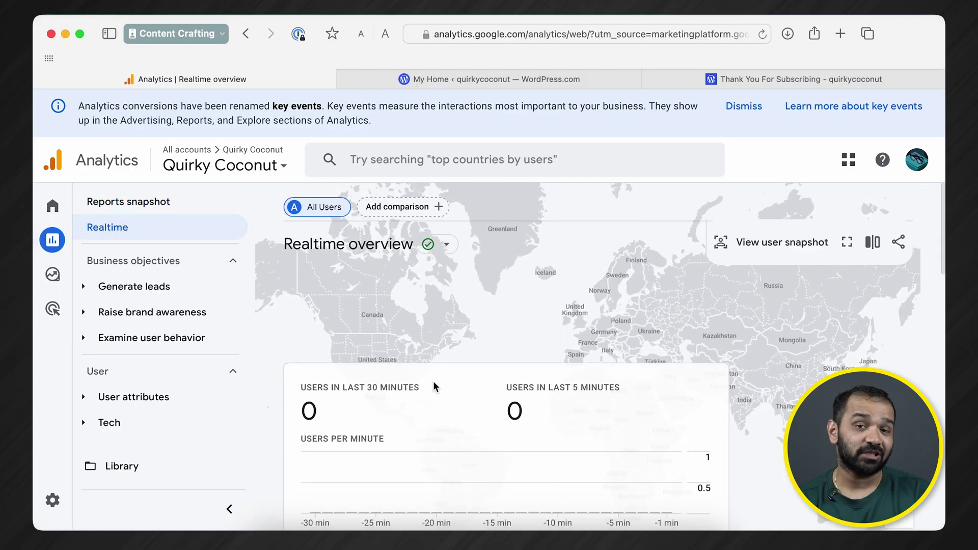
scroll(433, 381, down, 10)
scroll(667, 365, down, 7)
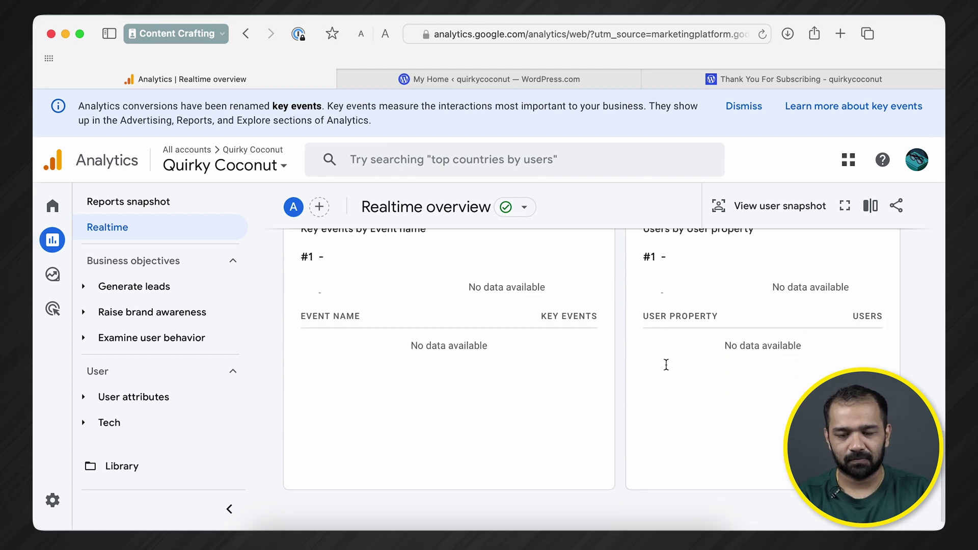
scroll(442, 313, up, 15)
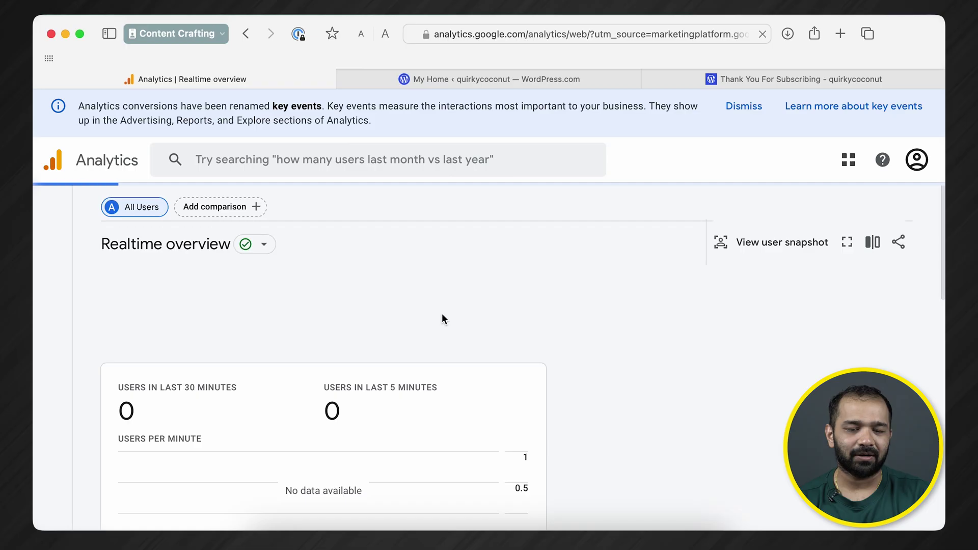
scroll(441, 313, down, 5)
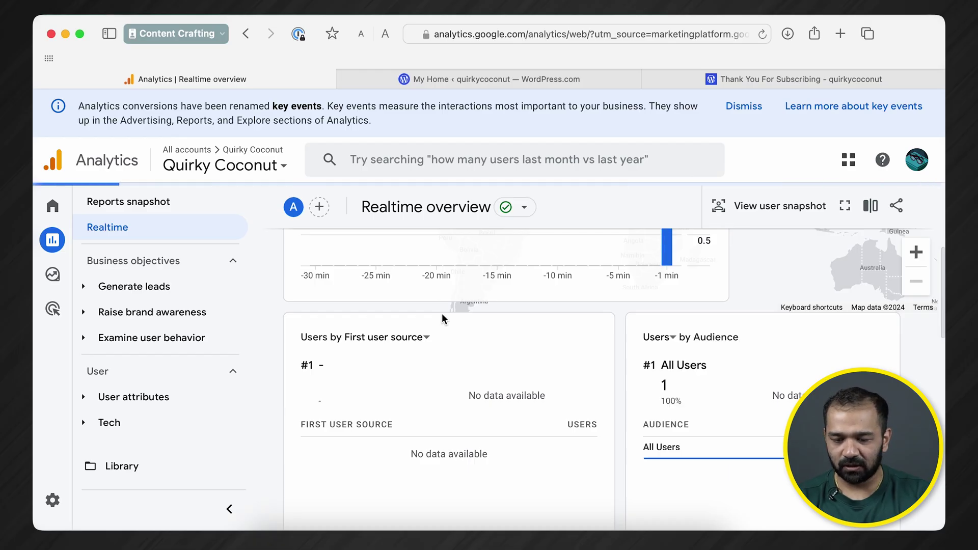
scroll(447, 317, up, 2)
scroll(461, 356, down, 5)
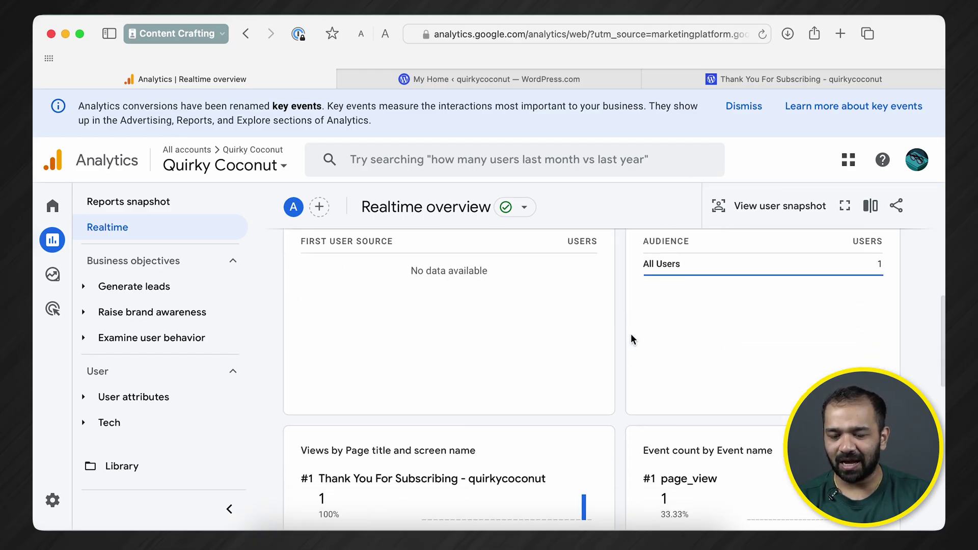
scroll(637, 347, down, 4)
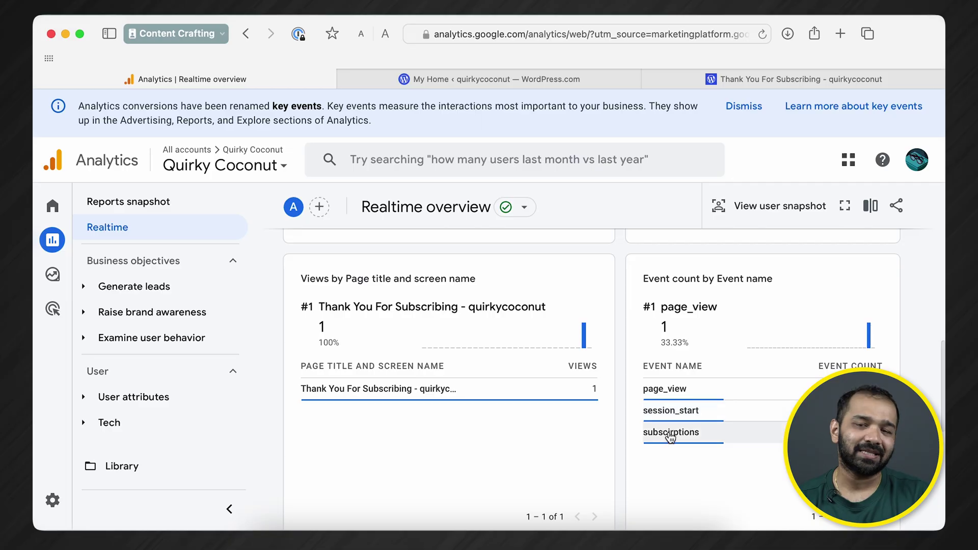